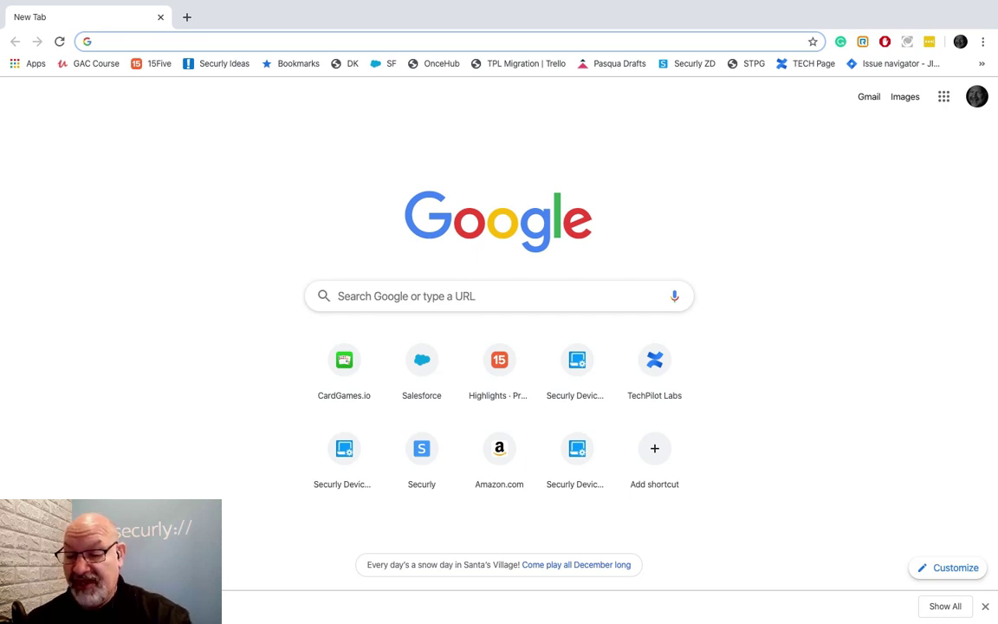
Open deviceconsole.securly.com and sign in with Google using the band teacher account
text(device)
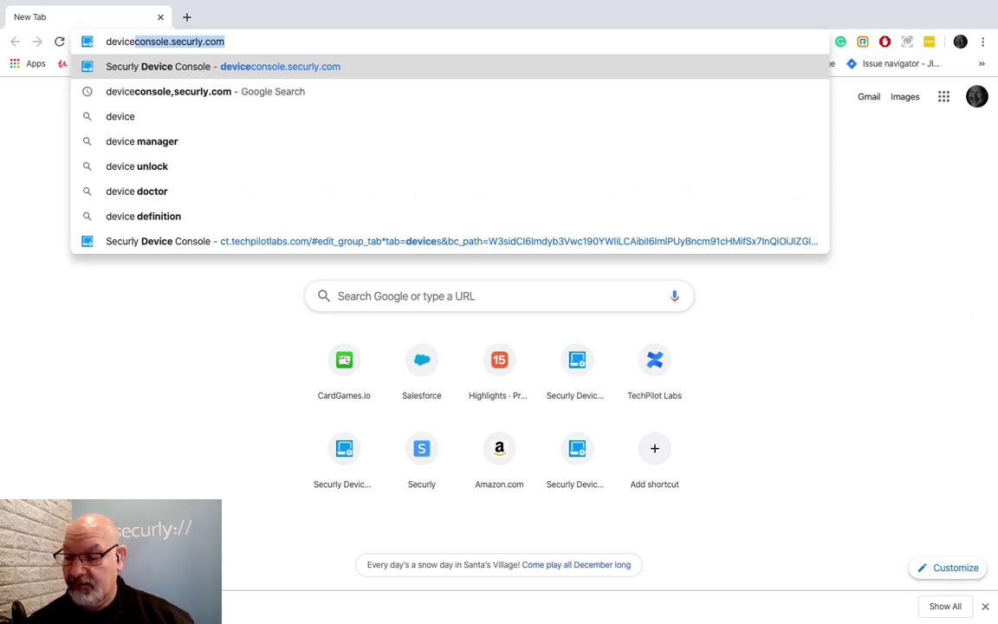
key(Return)
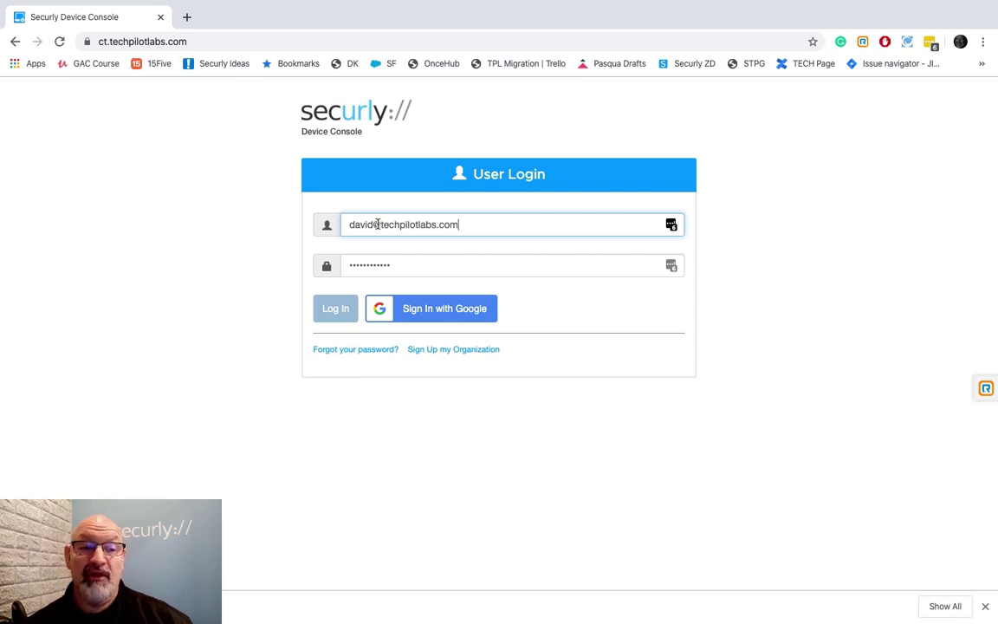
click(438, 313)
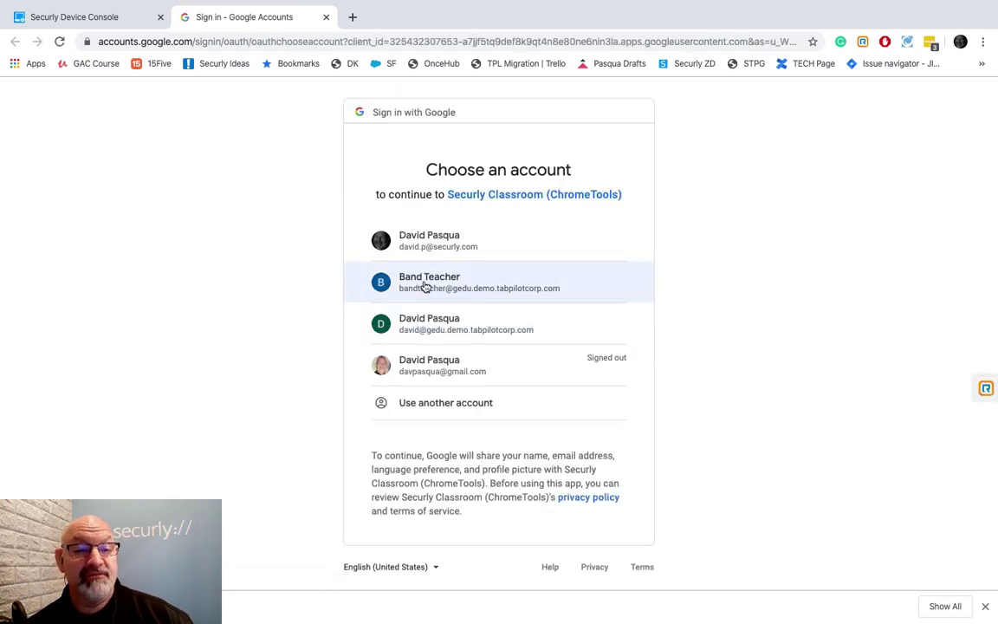
click(424, 285)
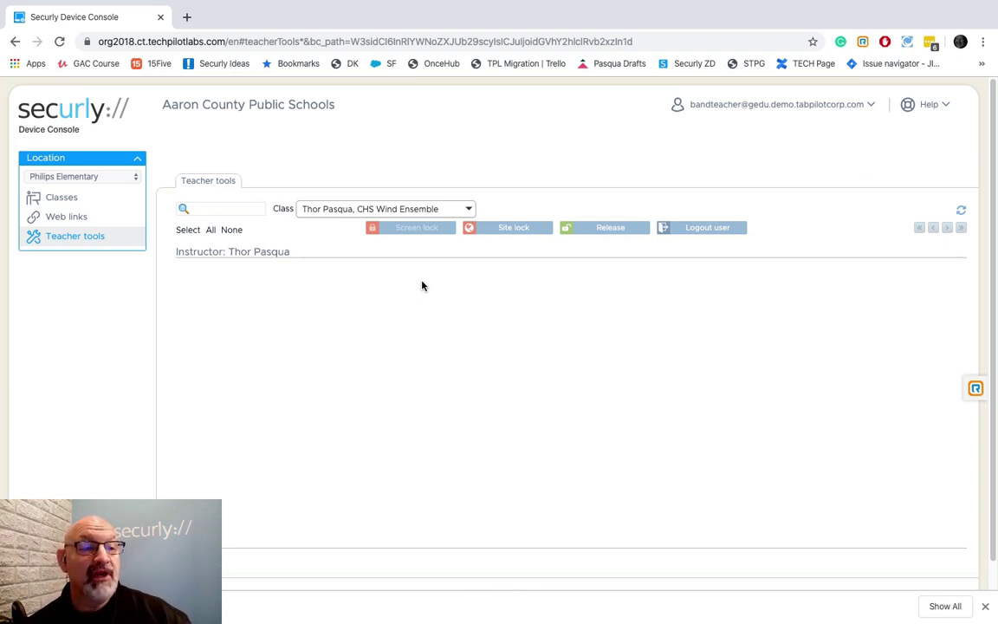
Create and save a new class named Music Theory 1 in the Philips Elementary class list
click(62, 200)
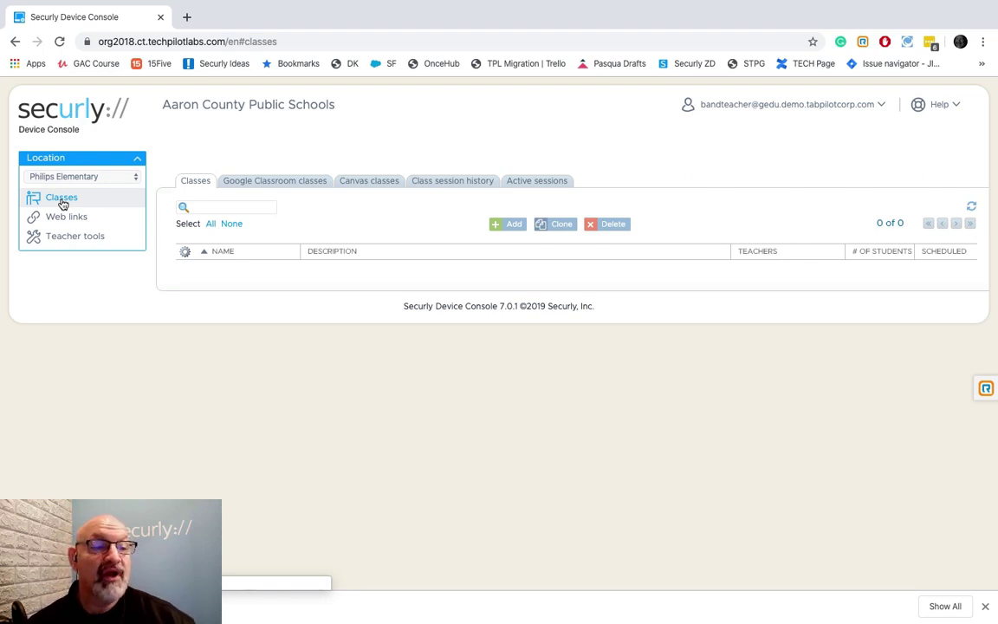
click(512, 225)
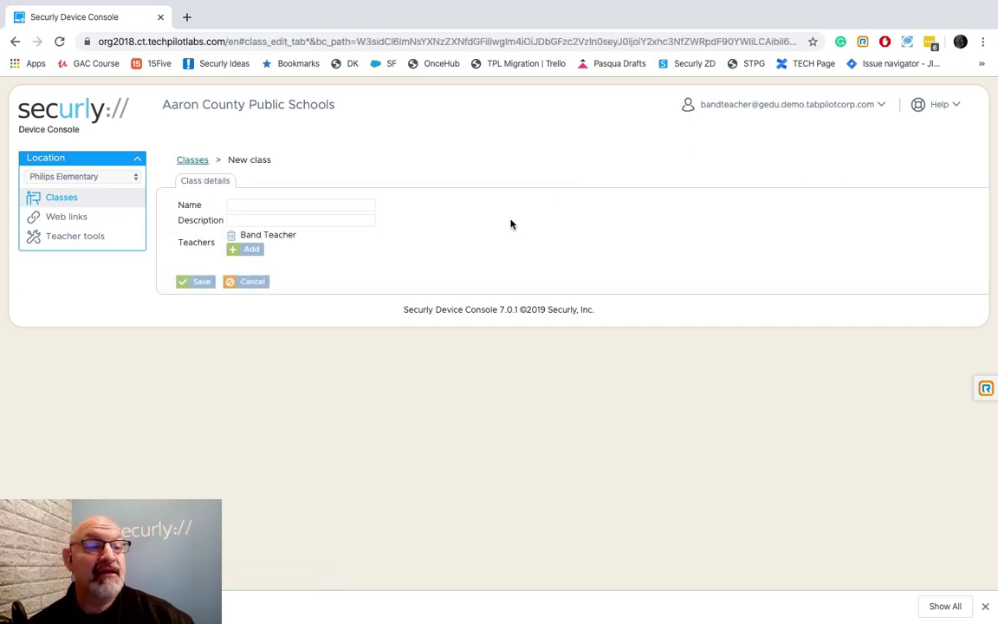
click(290, 204)
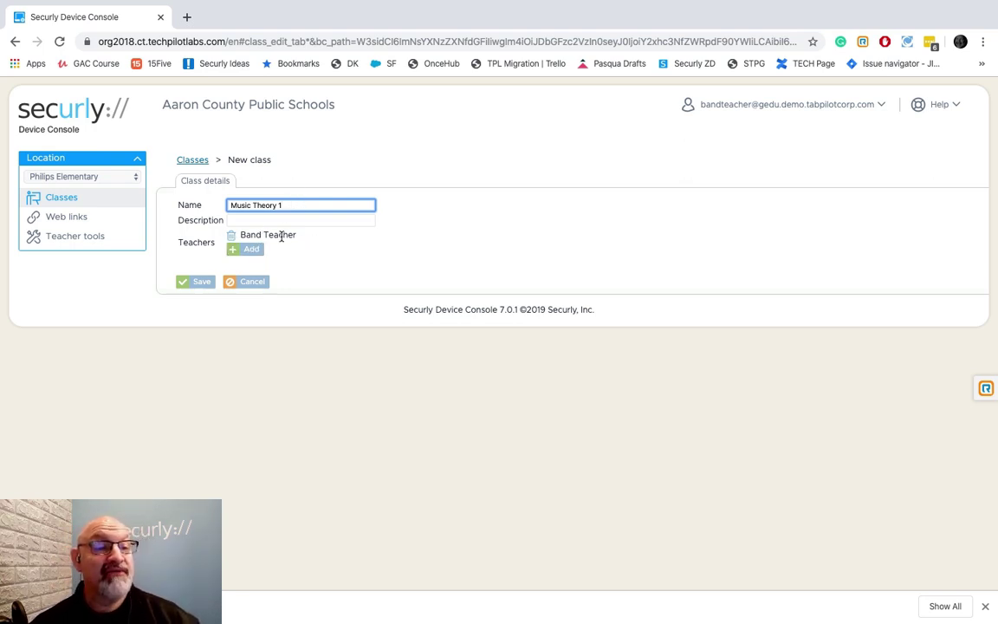
click(201, 281)
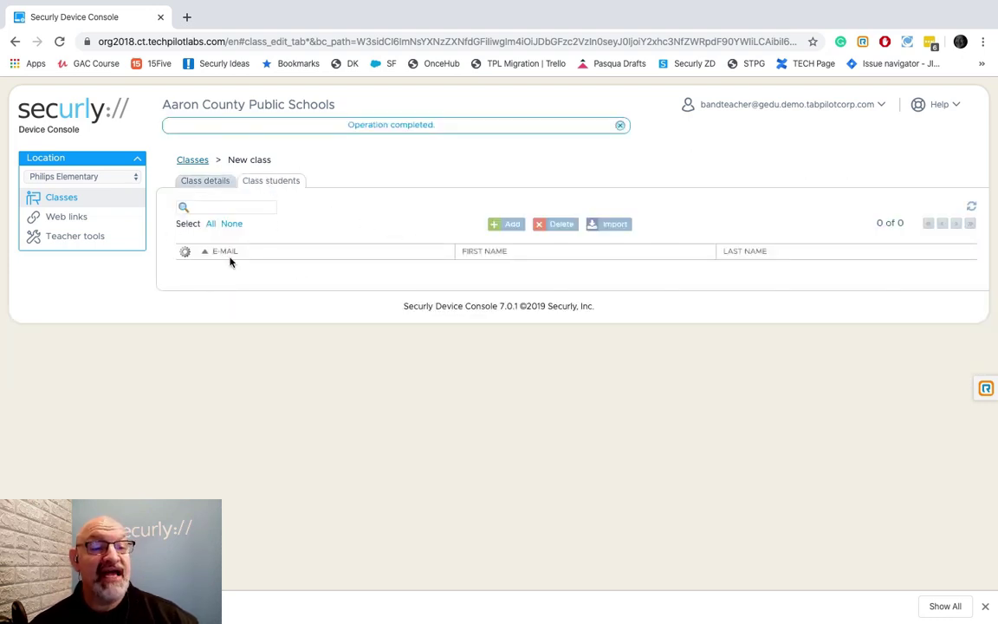
Start adding class students from the Google Directory and filter the user list to the Students organizational unit
click(512, 225)
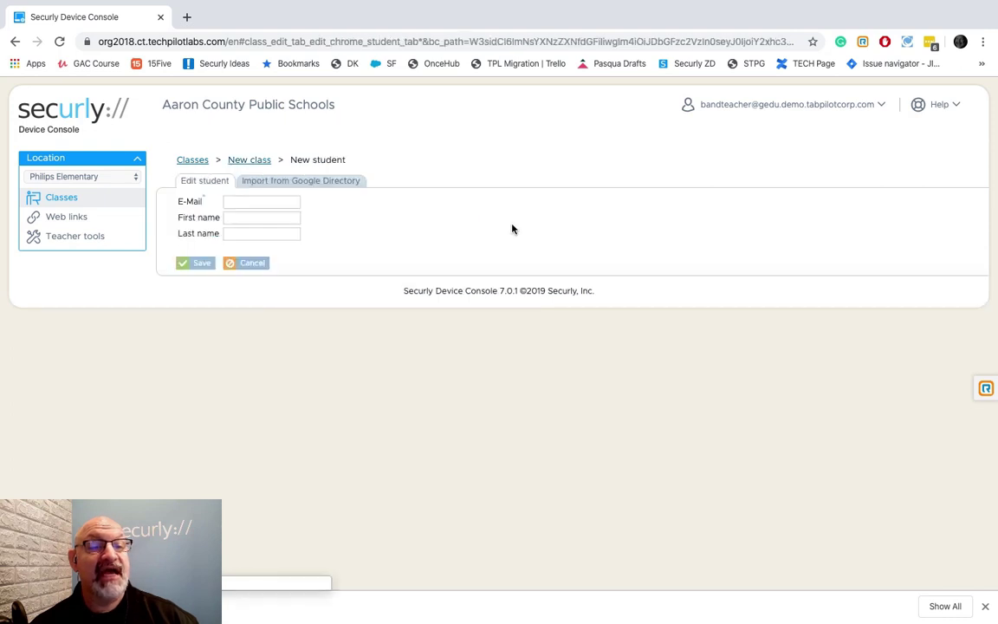
click(282, 185)
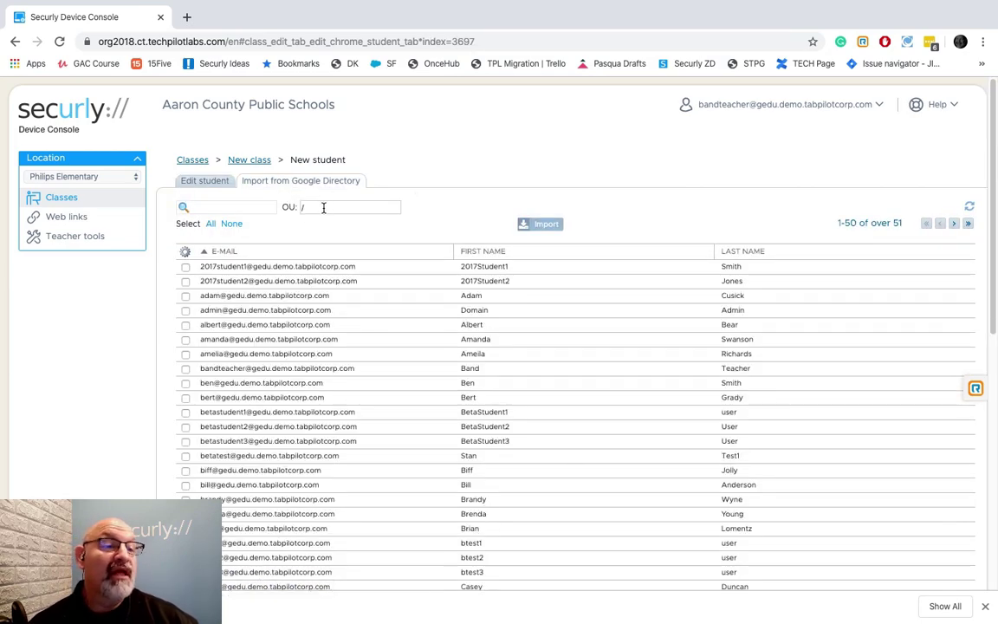
click(324, 208)
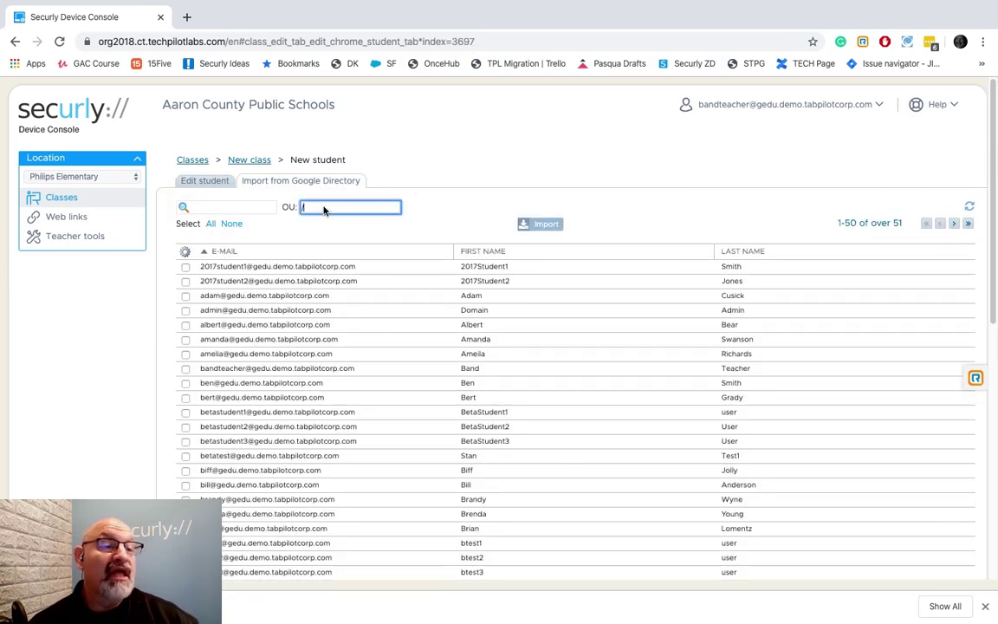
scroll(407, 269, down, 2)
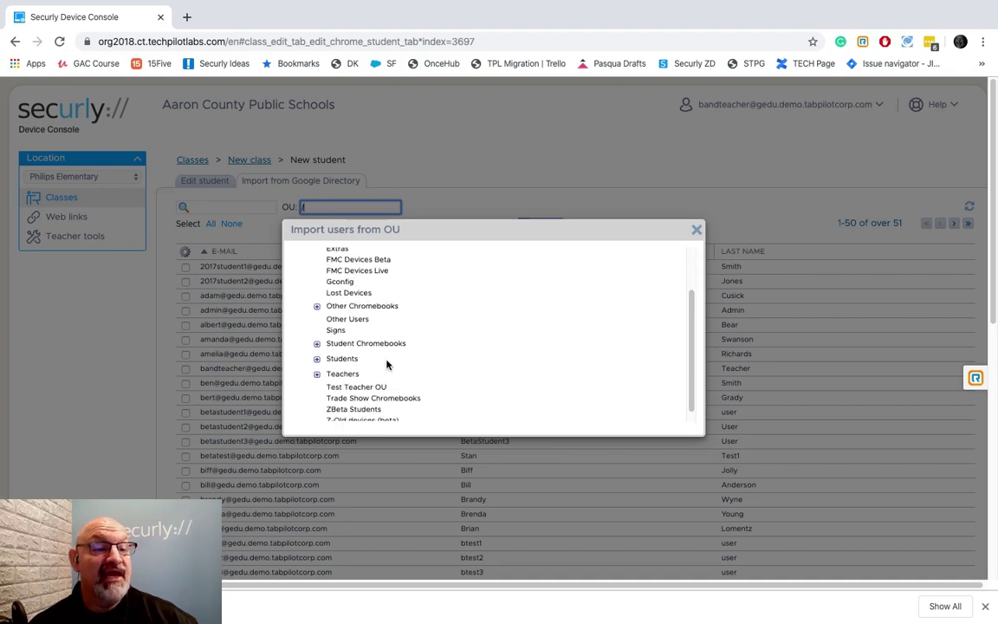
click(338, 360)
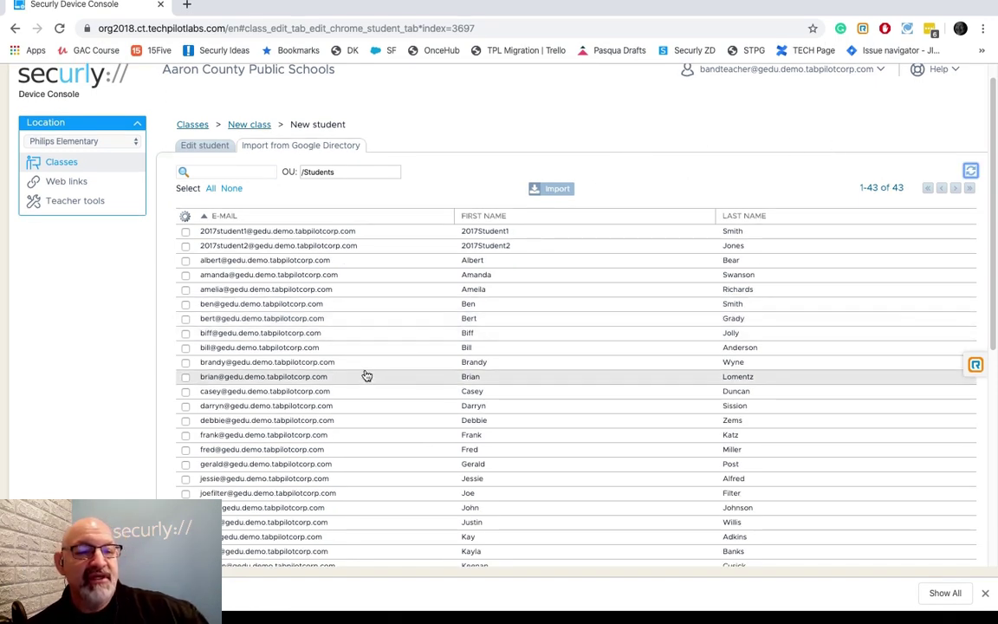
Select the thirteenth student in the directory list and the student listed just before Krystal, and import both into the class
click(185, 407)
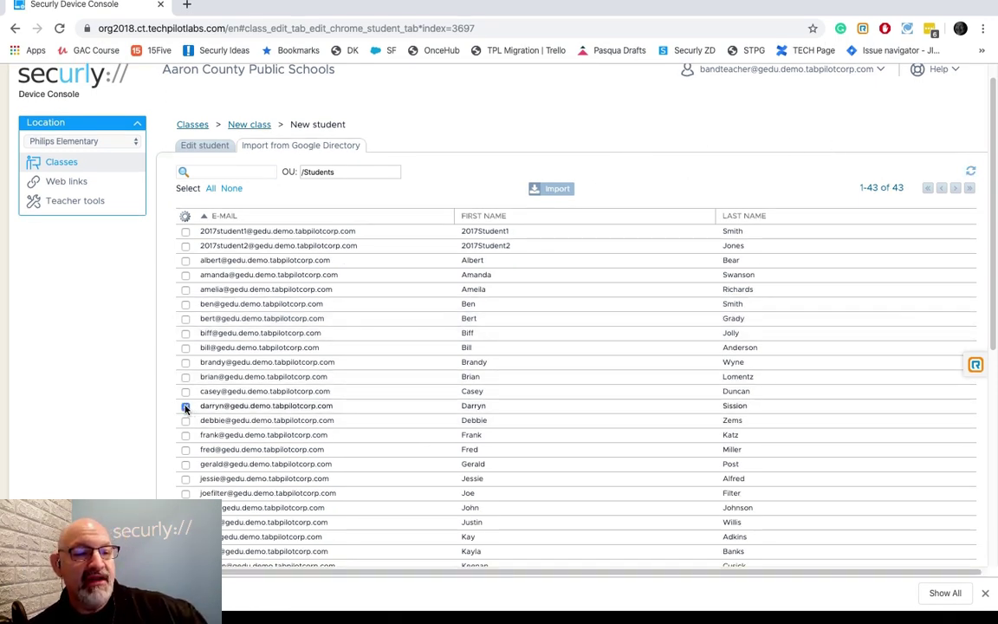
scroll(278, 378, down, 1)
scroll(284, 364, down, 1)
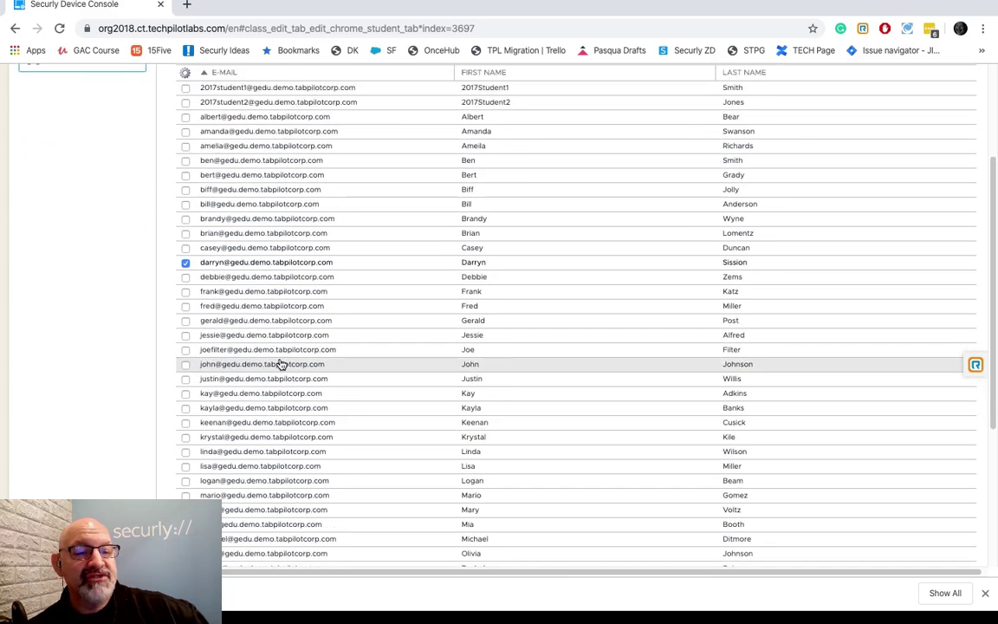
click(185, 421)
scroll(365, 401, up, 2)
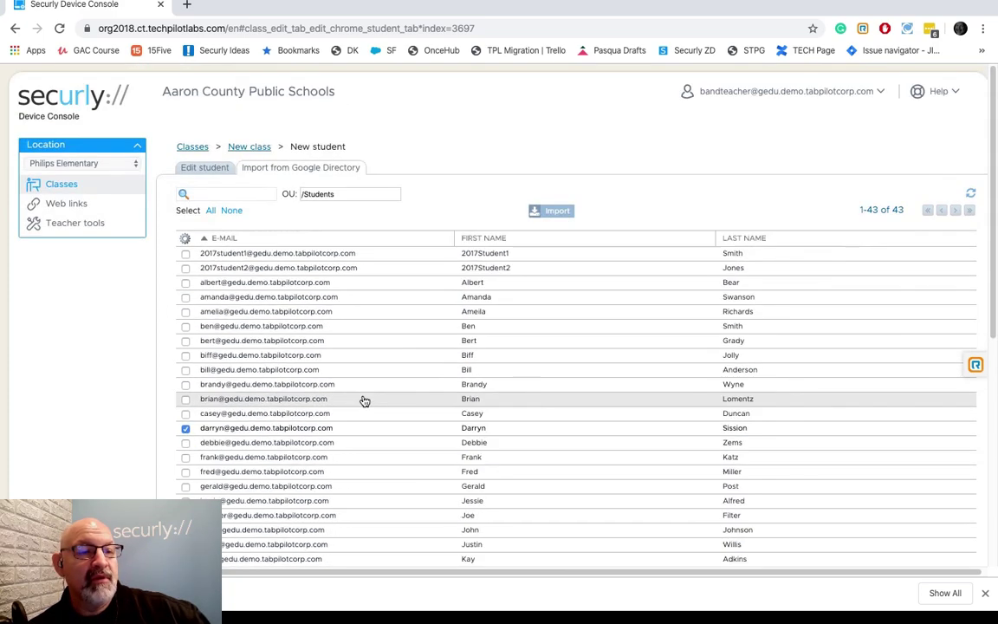
click(558, 211)
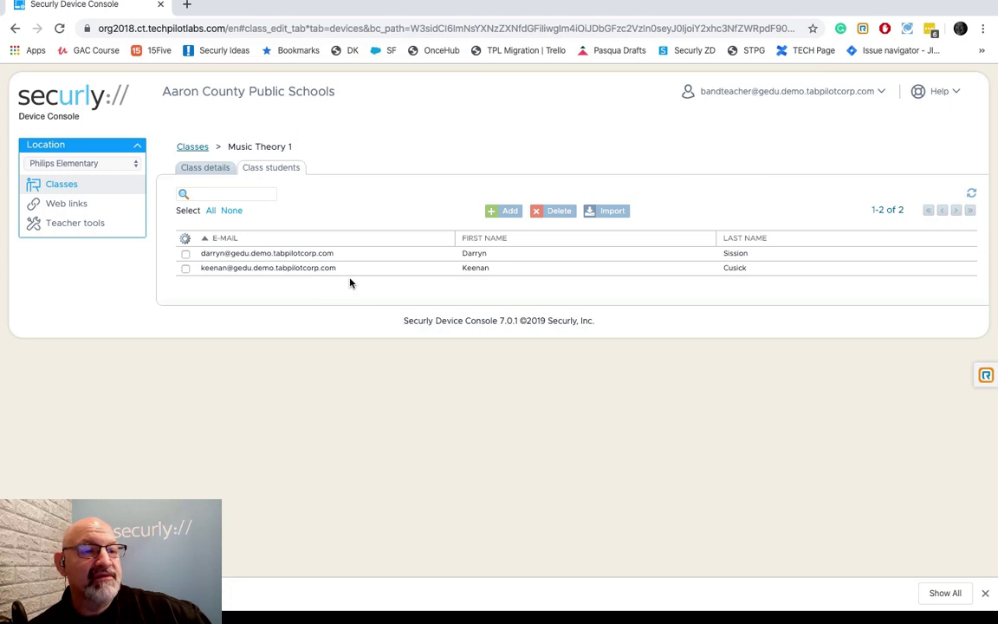
Review the Music Theory 1 class details, its student roster and the users available as additional teachers, and return to the class list
click(193, 148)
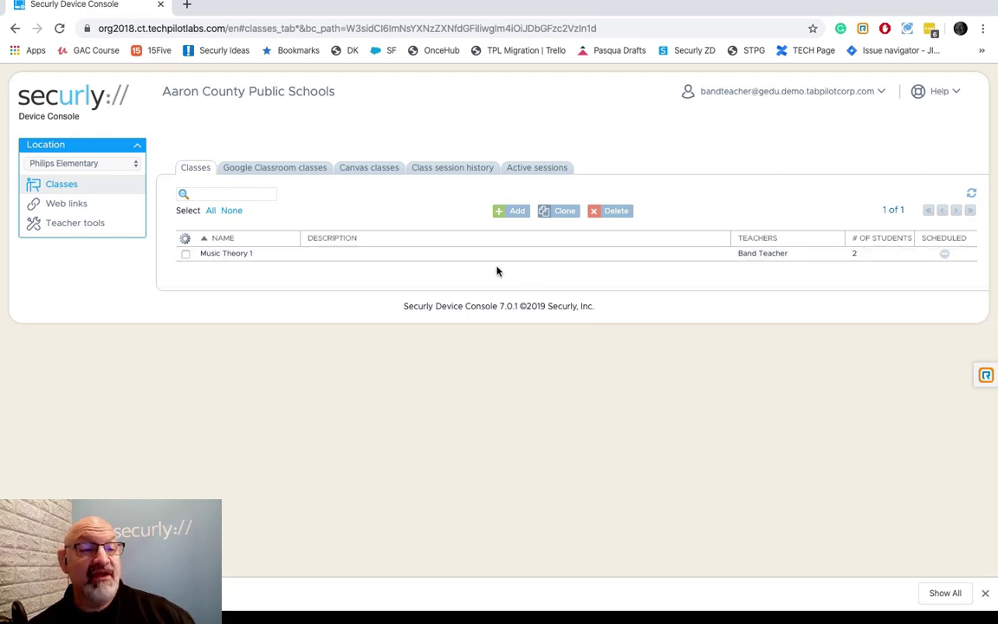
click(232, 257)
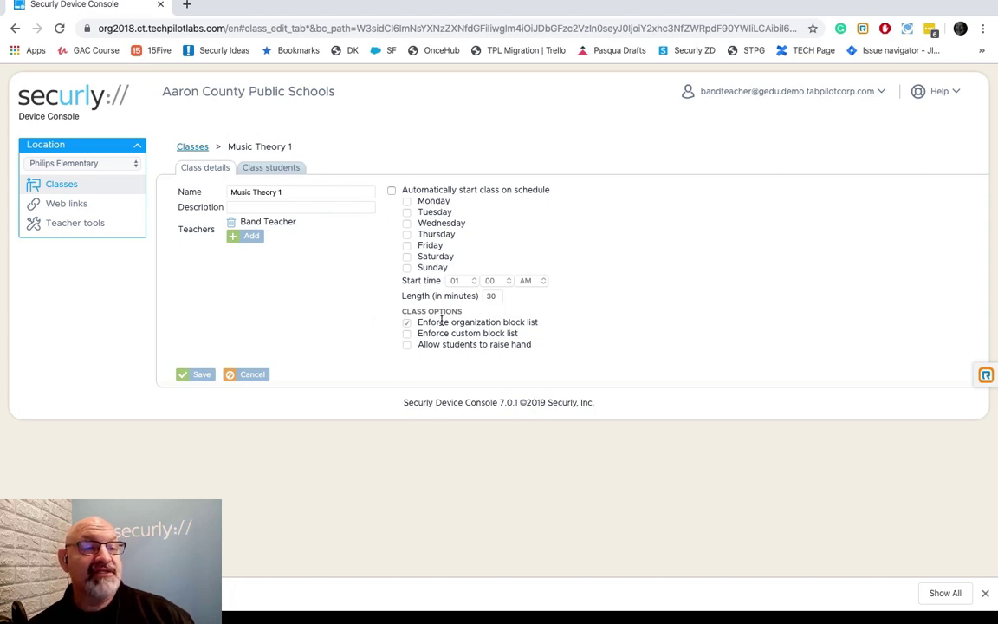
click(265, 173)
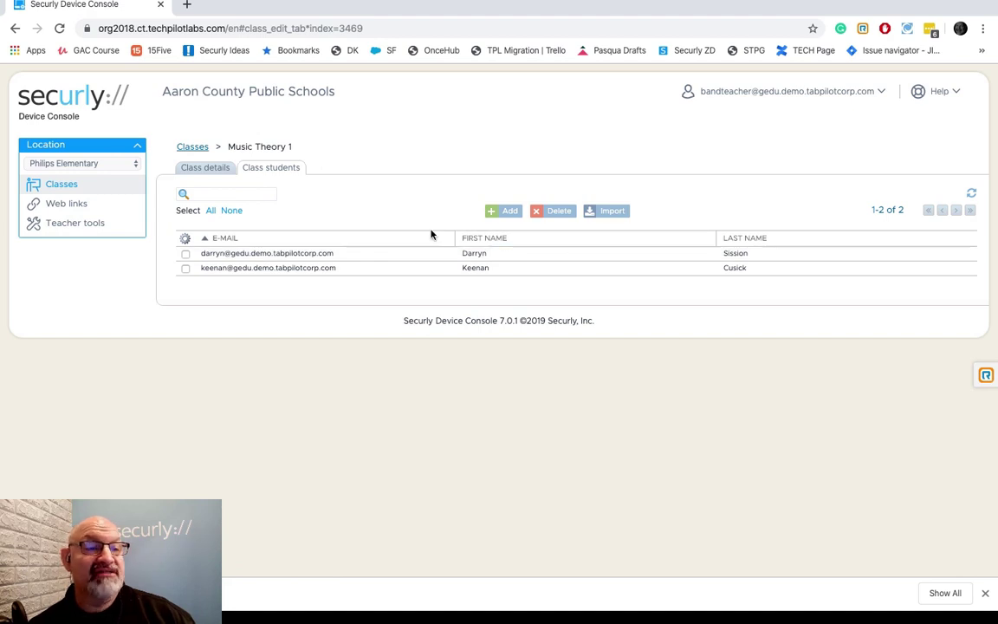
click(207, 170)
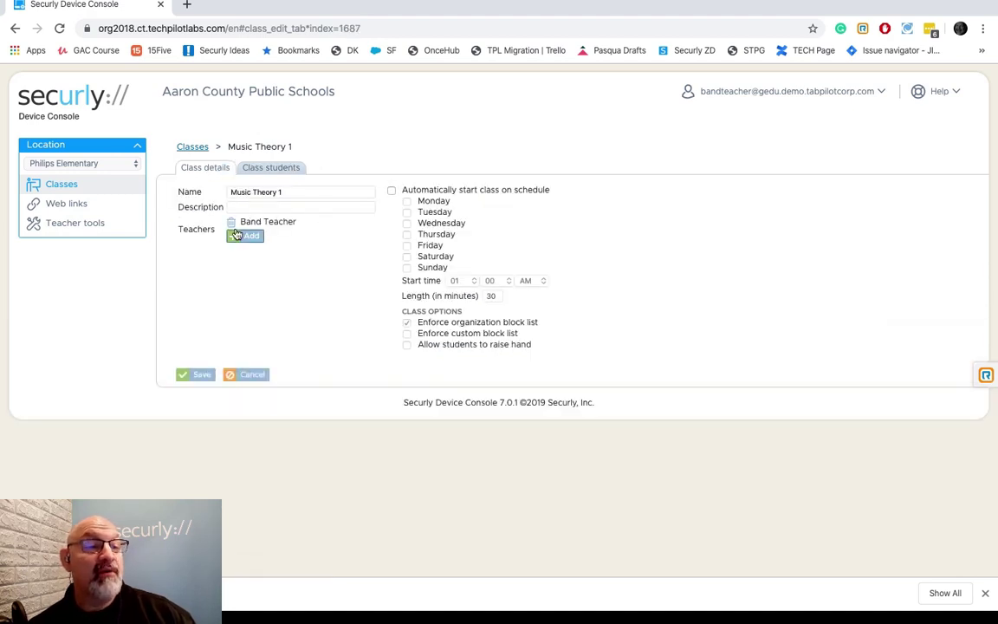
click(245, 237)
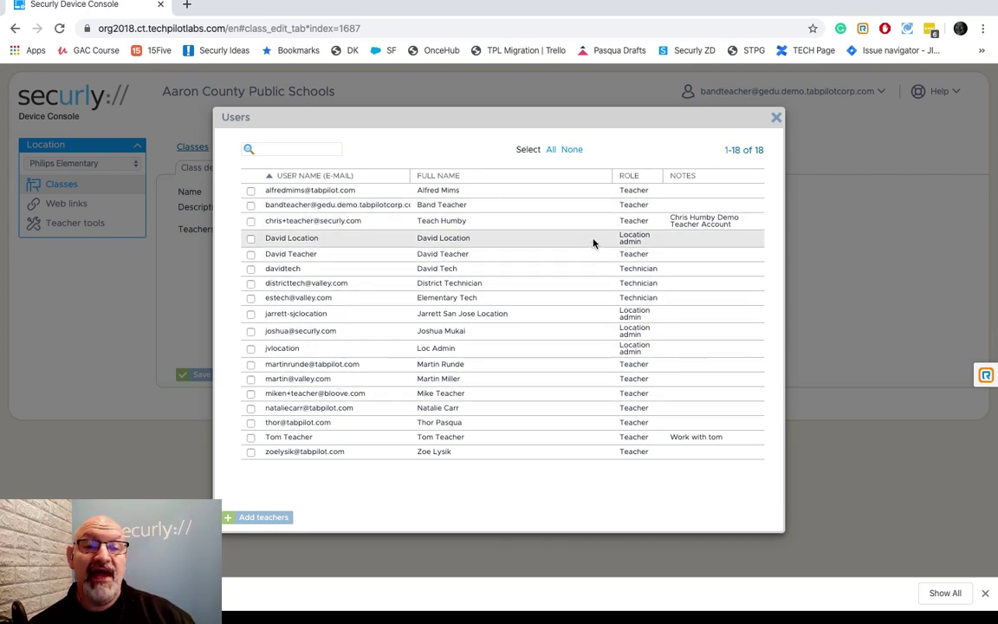
click(777, 120)
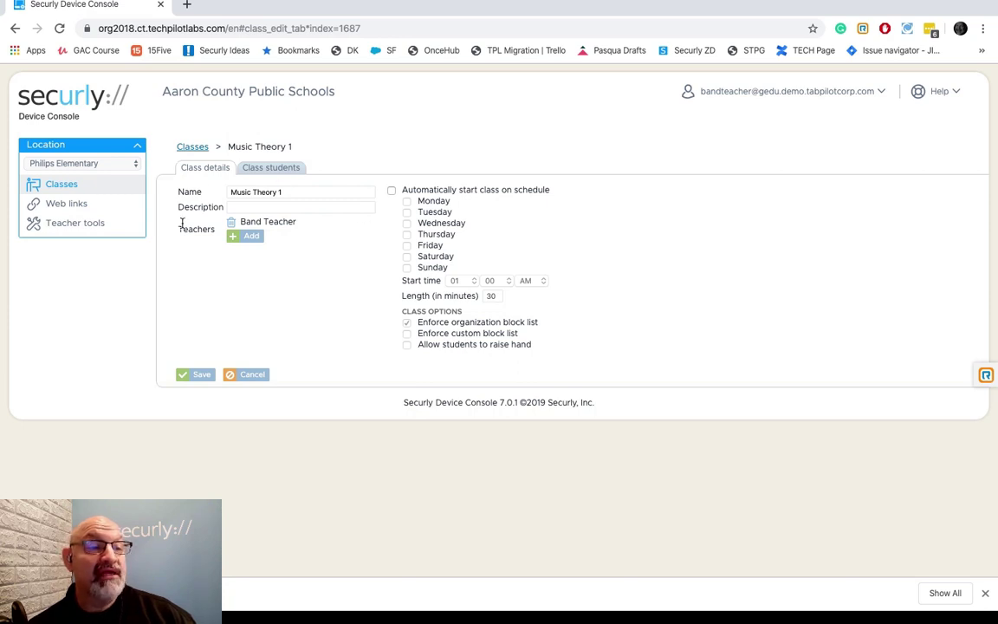
click(181, 149)
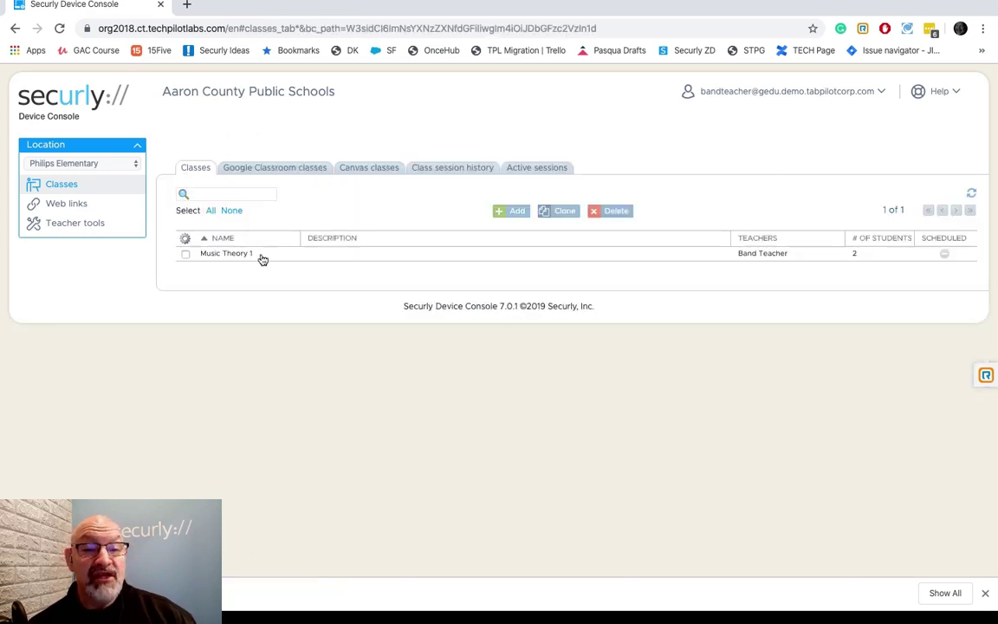
Clone the Music Theory 1 class and delete the resulting copy
click(185, 253)
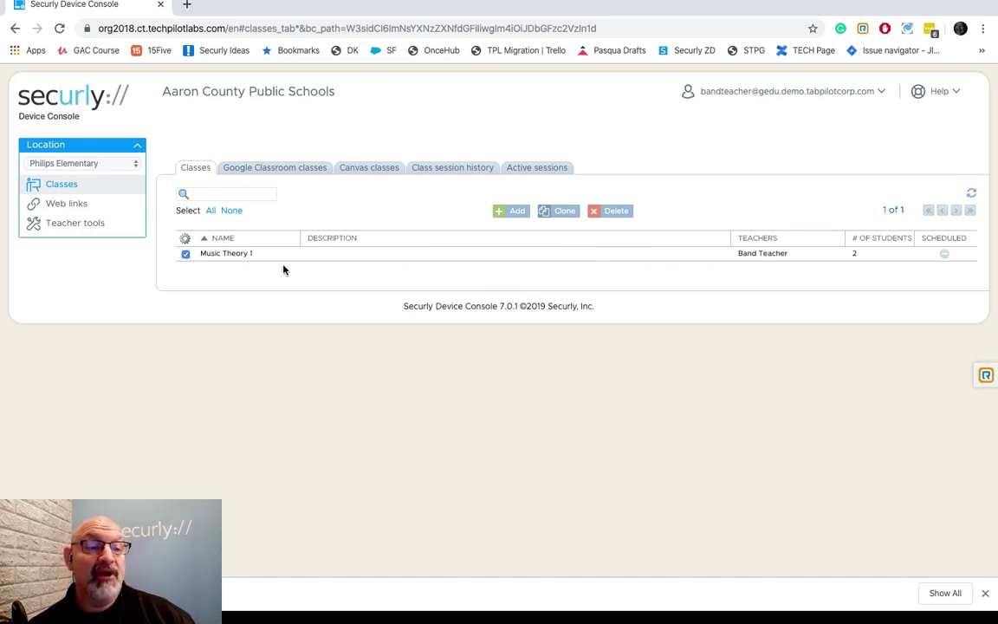
click(565, 210)
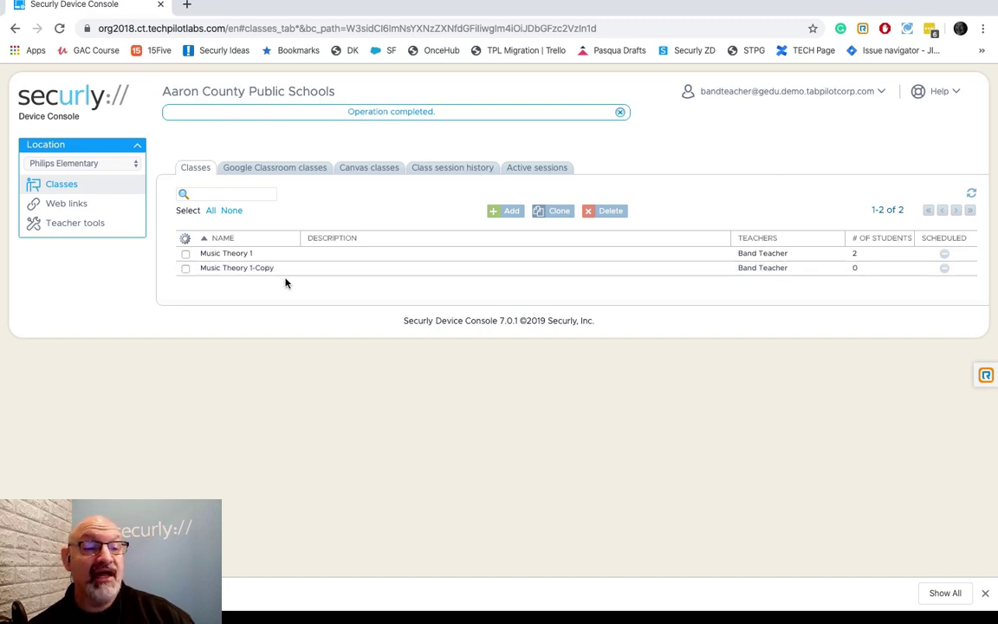
click(185, 269)
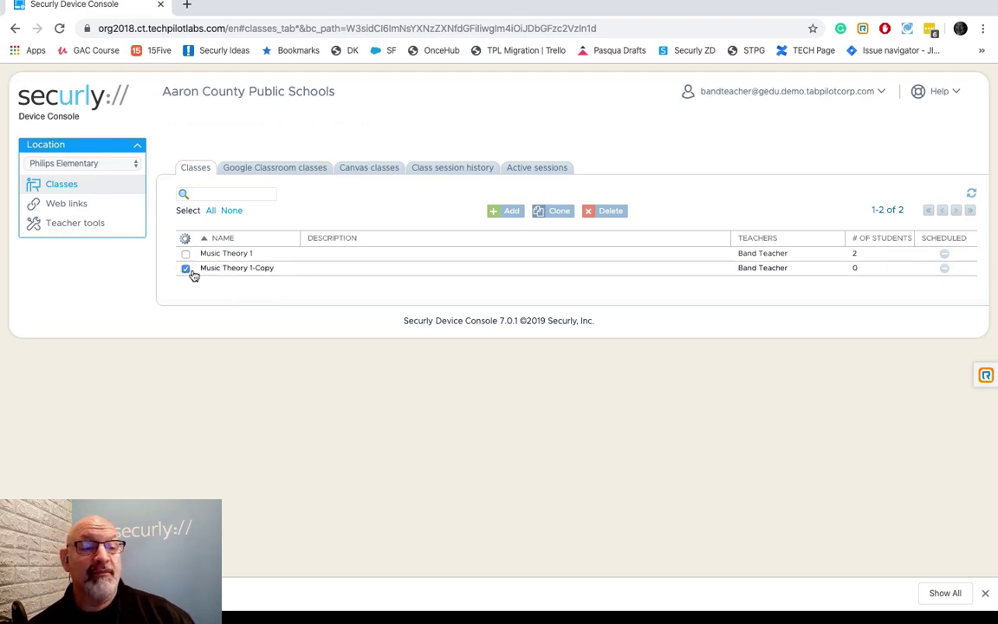
click(614, 213)
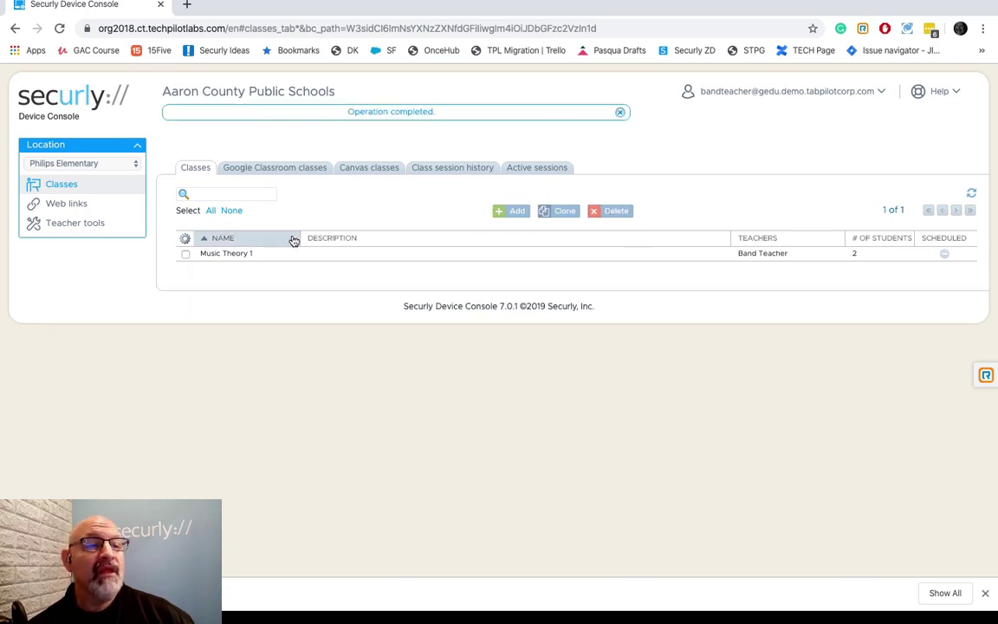
Examine the Google Classroom classes, the details of the 07:48 CHS Wind Ensemble session in the session history, and the active sessions
click(296, 170)
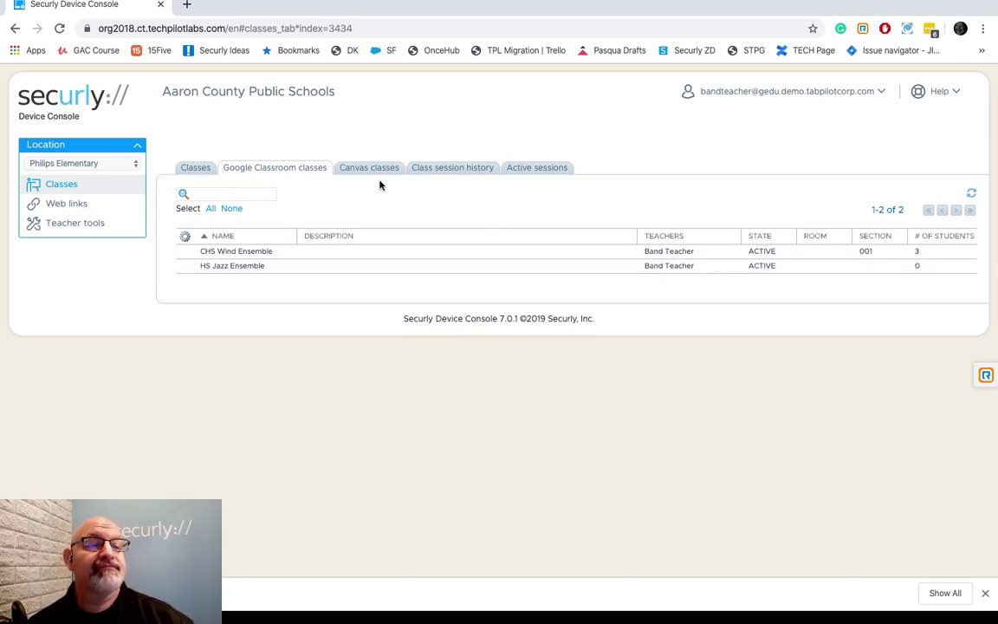
click(431, 170)
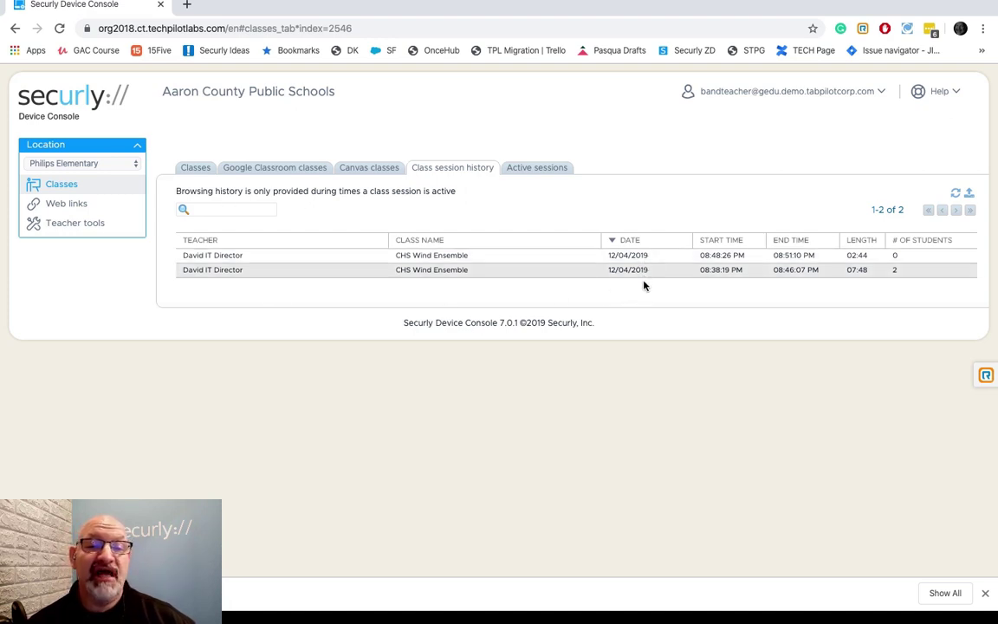
click(412, 271)
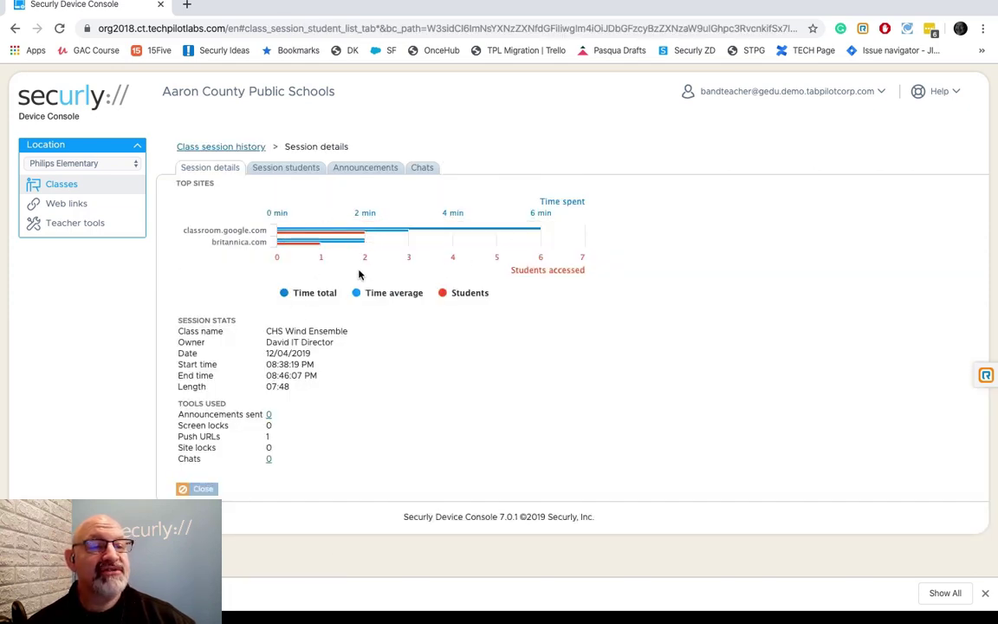
mouse_move(351, 245)
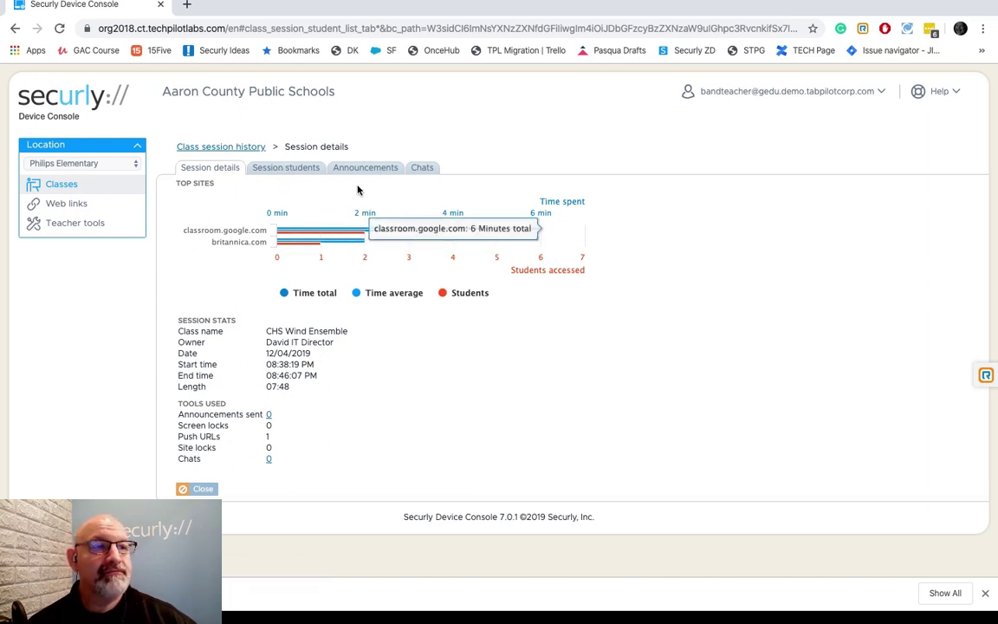
click(228, 149)
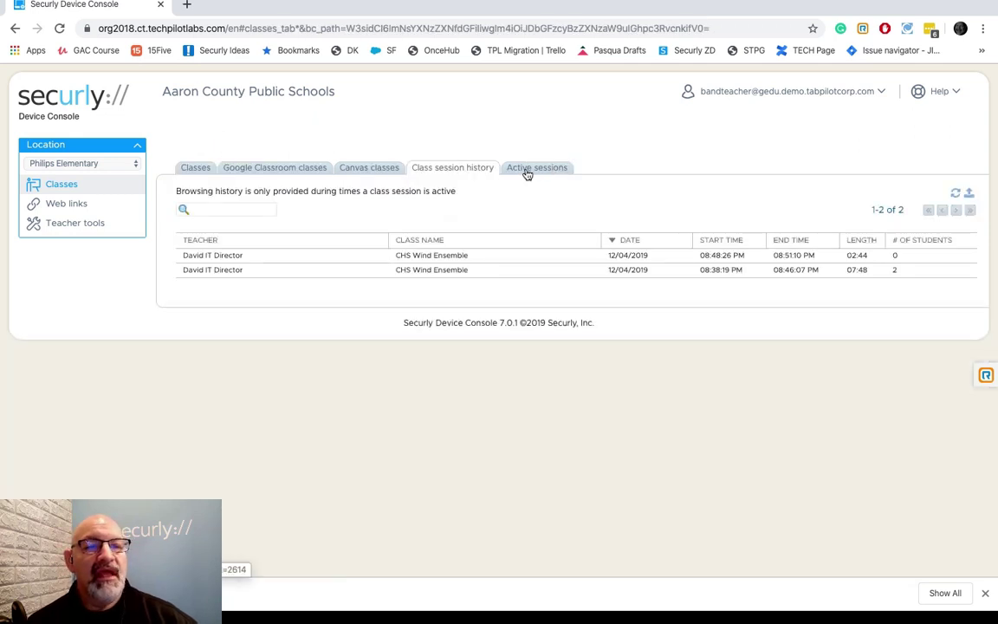
click(527, 175)
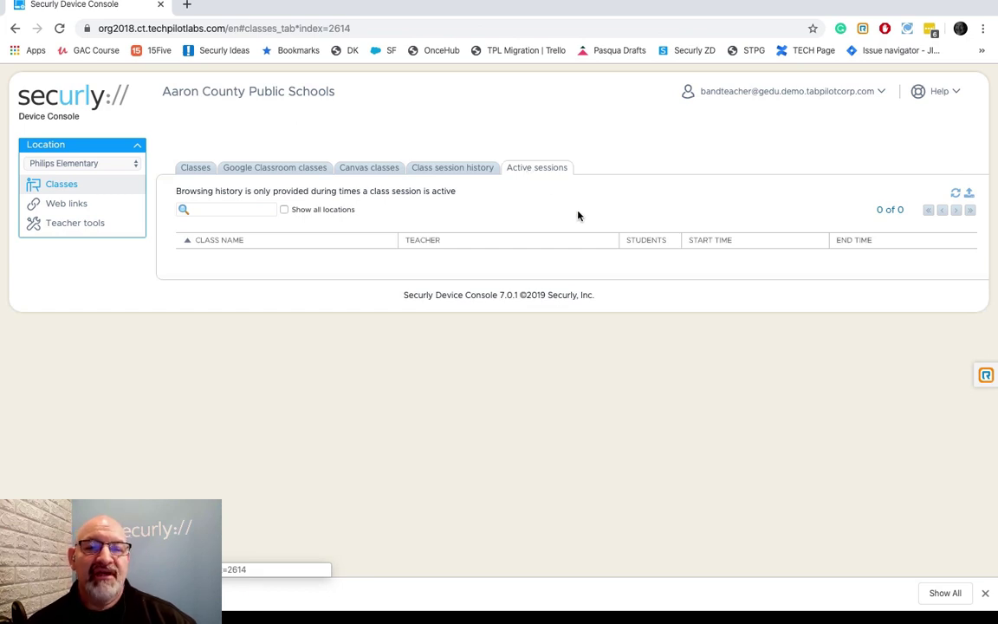